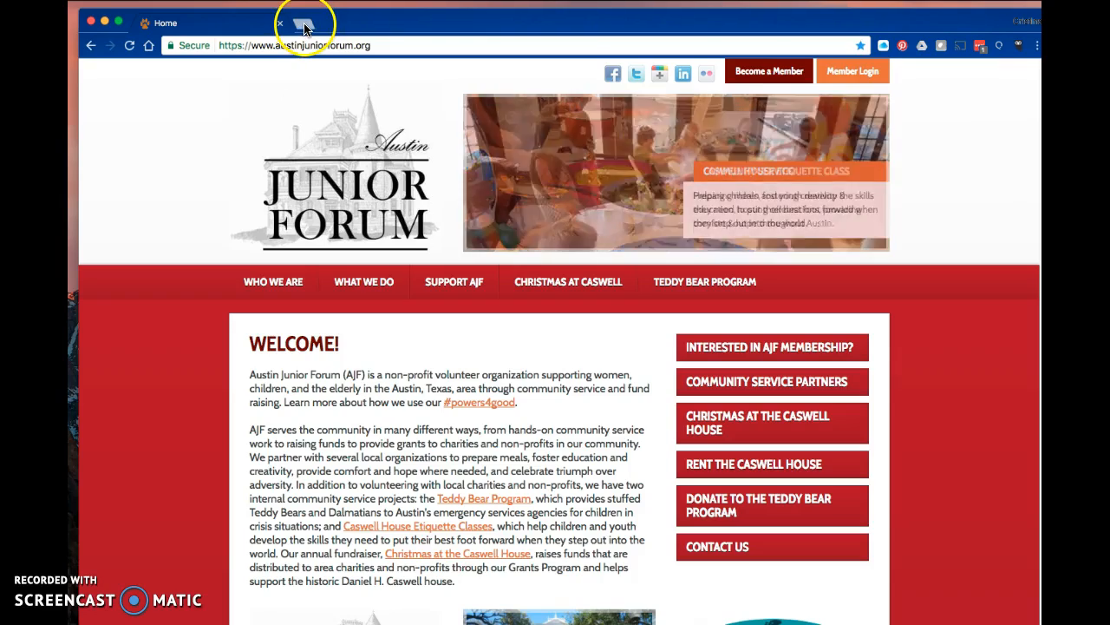
# Open a new browser tab and go to linkedin.com.
pyautogui.click(302, 26)
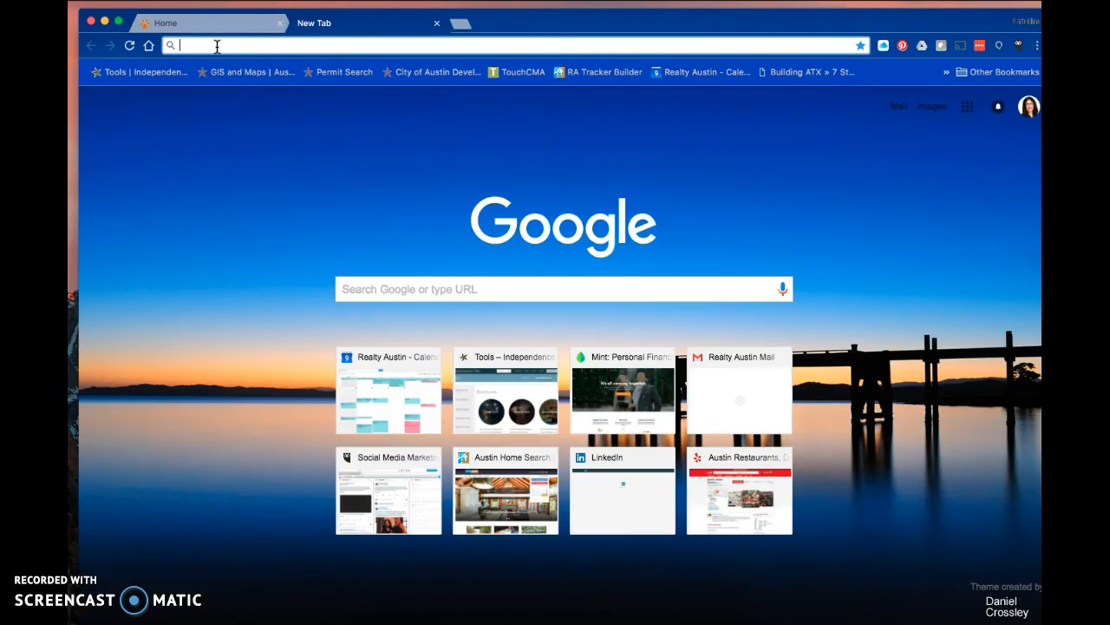
pyautogui.click(217, 46)
pyautogui.write('linkedin.com')
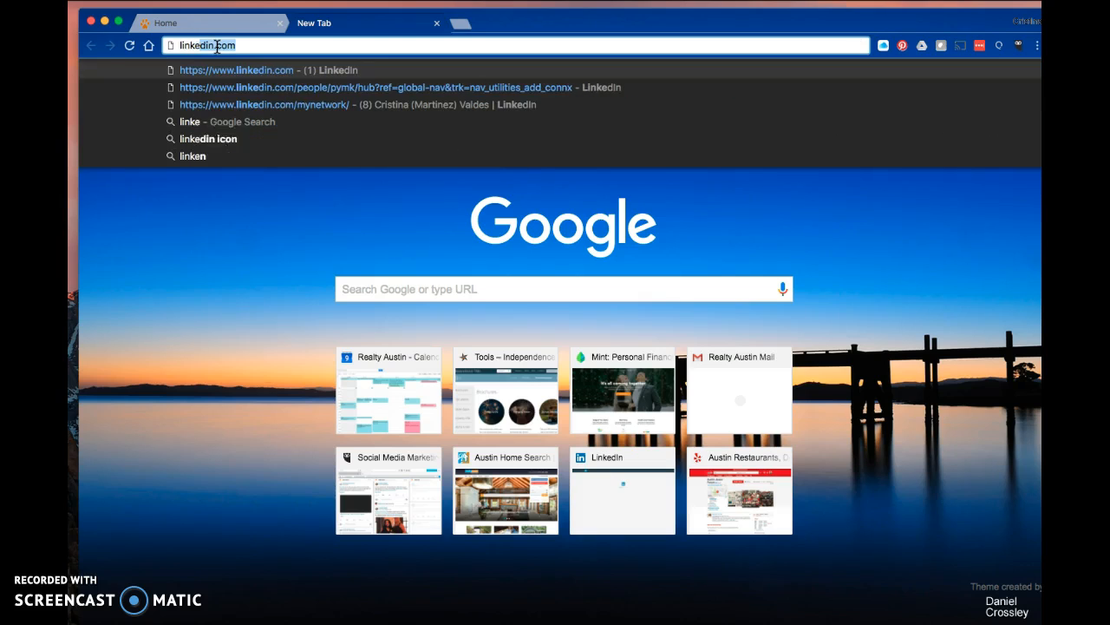
pyautogui.press('Return')
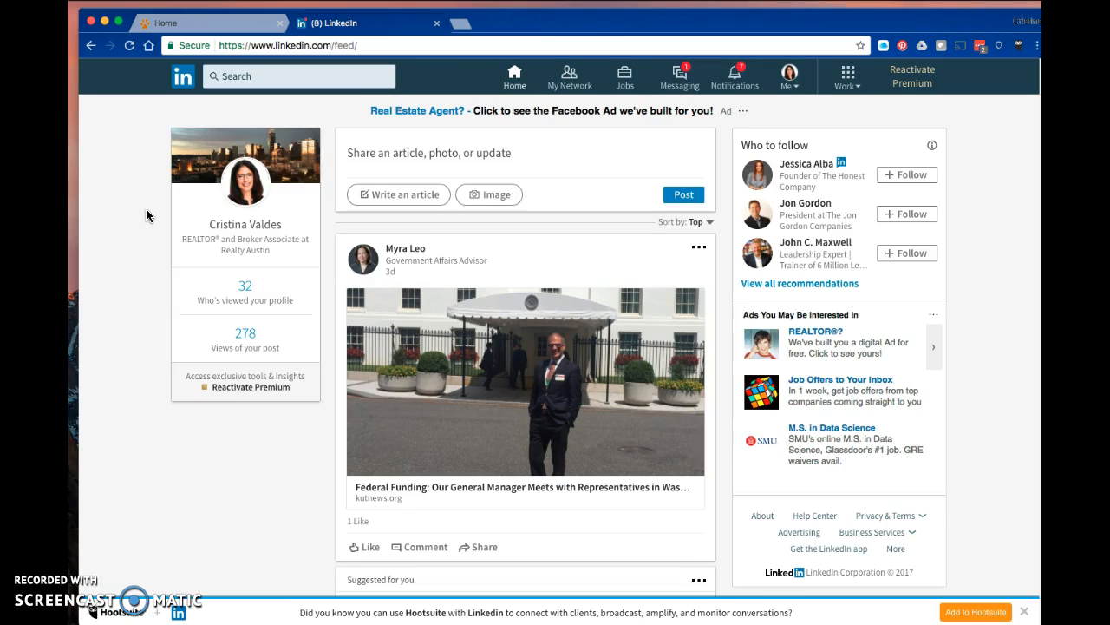
# Open your own profile page from the account menu.
pyautogui.click(82, 213)
pyautogui.click(795, 80)
pyautogui.click(700, 149)
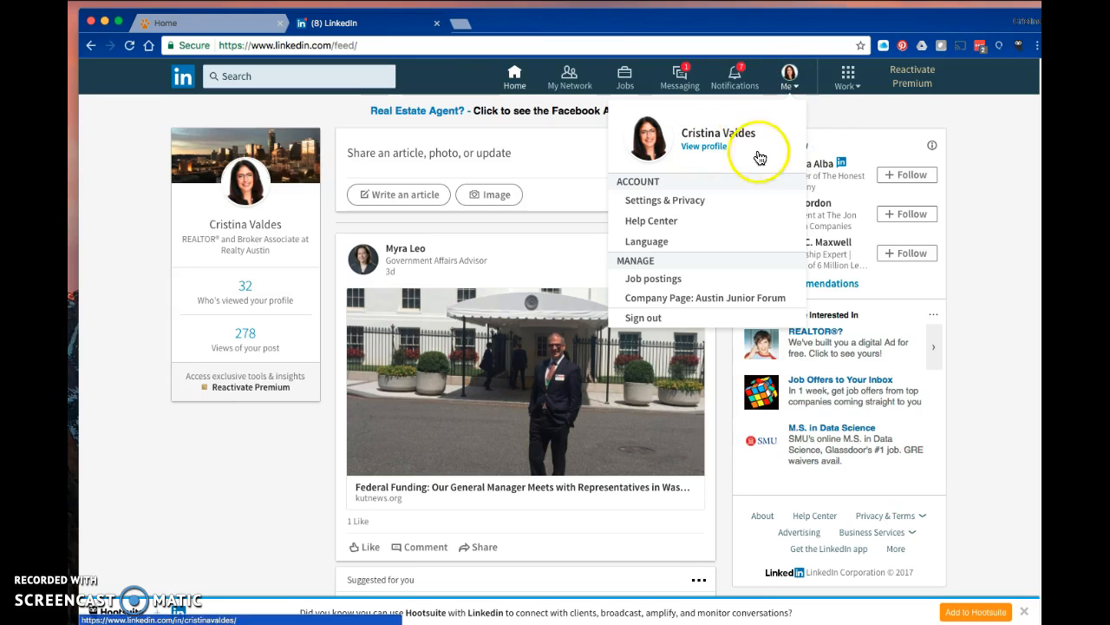
pyautogui.click(693, 149)
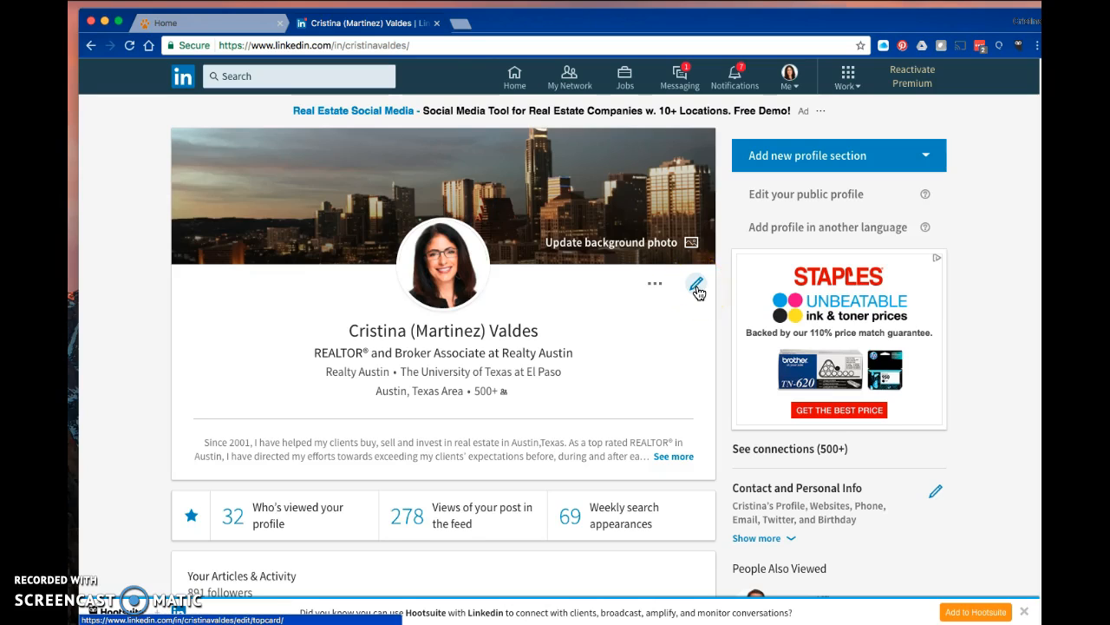
# Open the form for adding a new entry to the Volunteer Experience section of the profile.
pyautogui.scroll(-3, 698, 293)
pyautogui.scroll(-4, 698, 293)
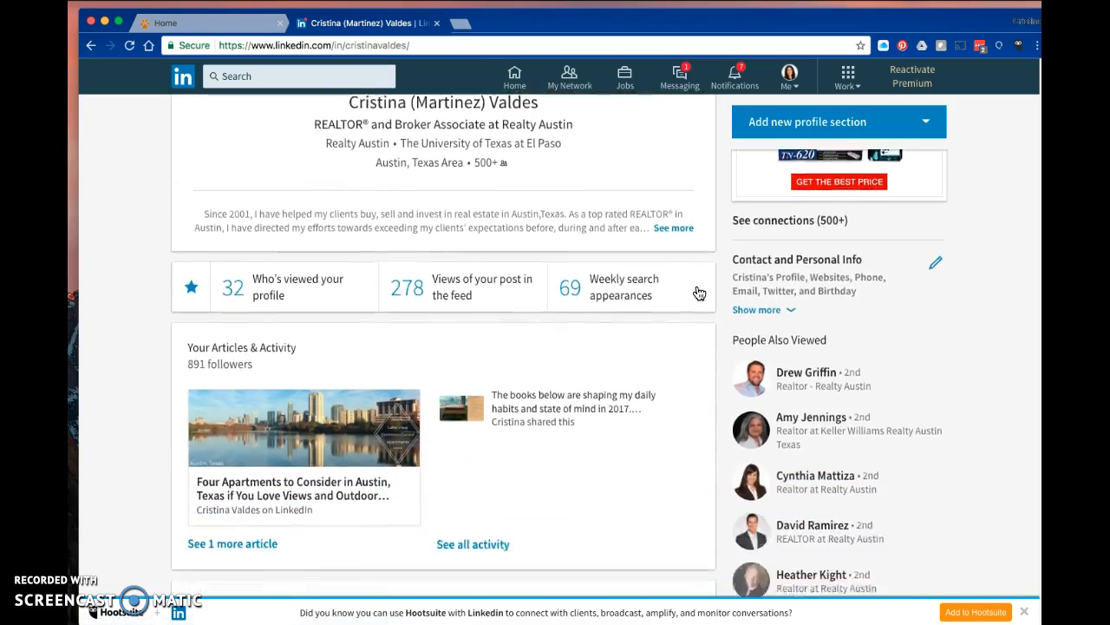
pyautogui.scroll(-2, 699, 293)
pyautogui.scroll(-4, 698, 293)
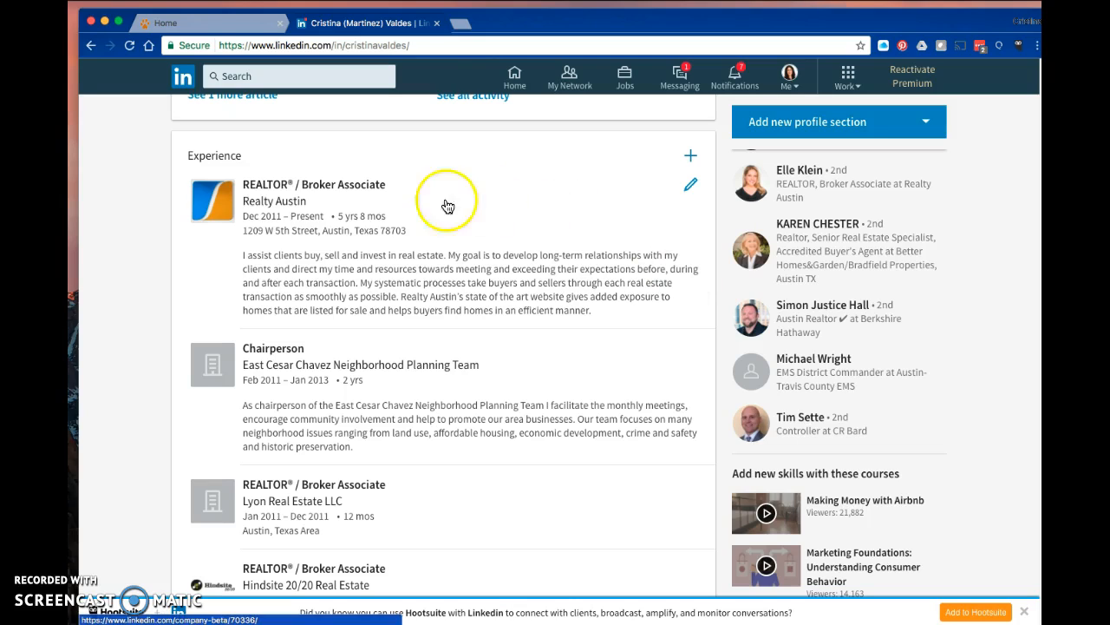
pyautogui.scroll(-2, 435, 372)
pyautogui.scroll(-7, 437, 374)
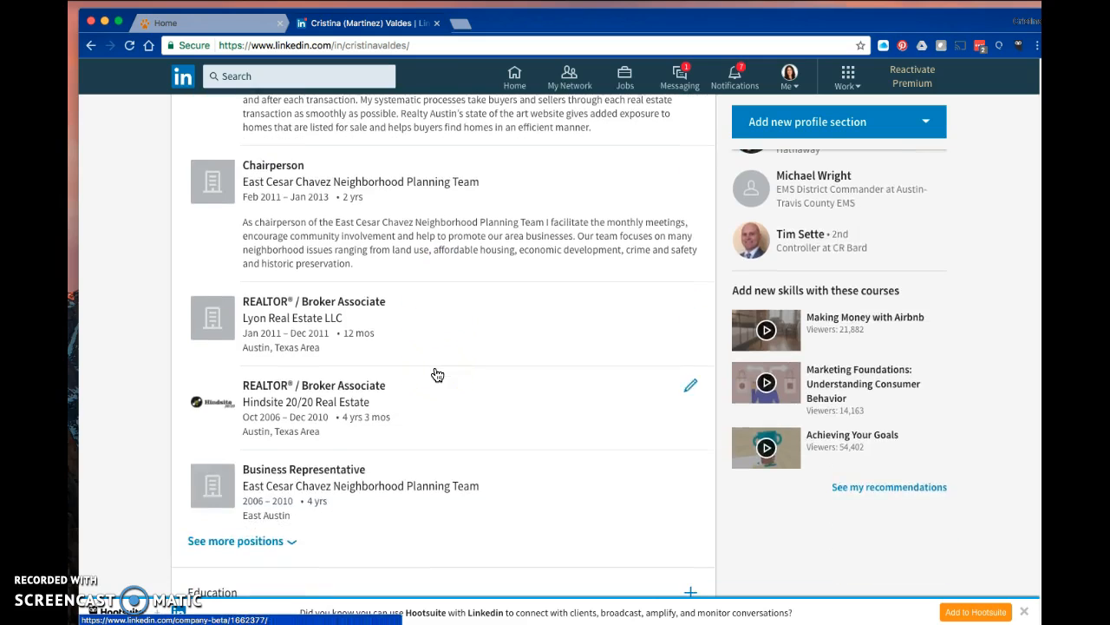
pyautogui.scroll(-5, 437, 374)
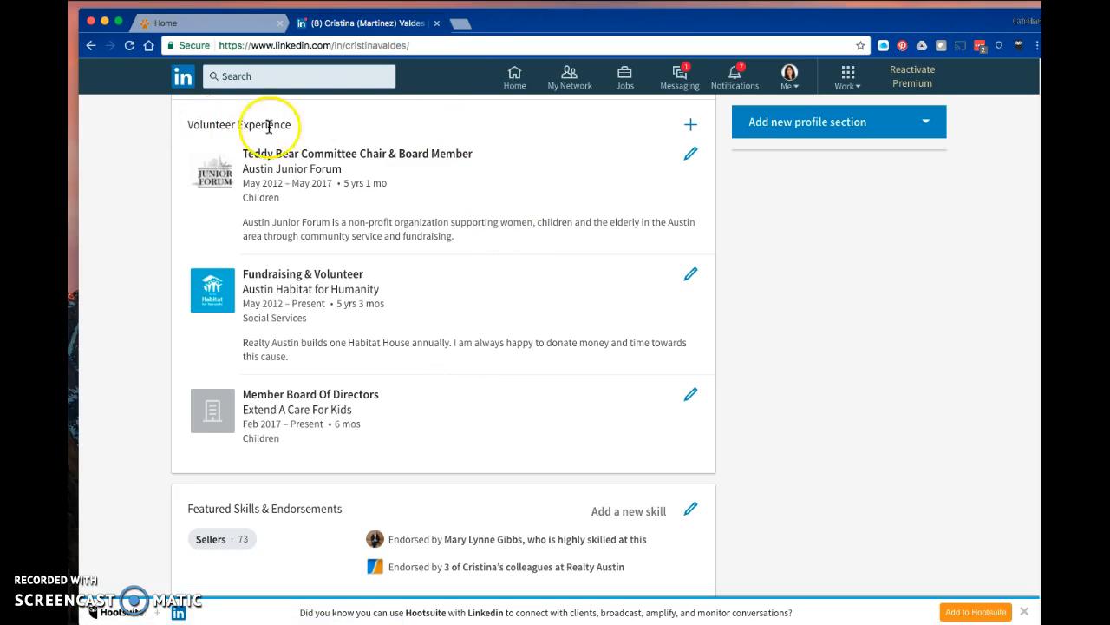
pyautogui.click(694, 130)
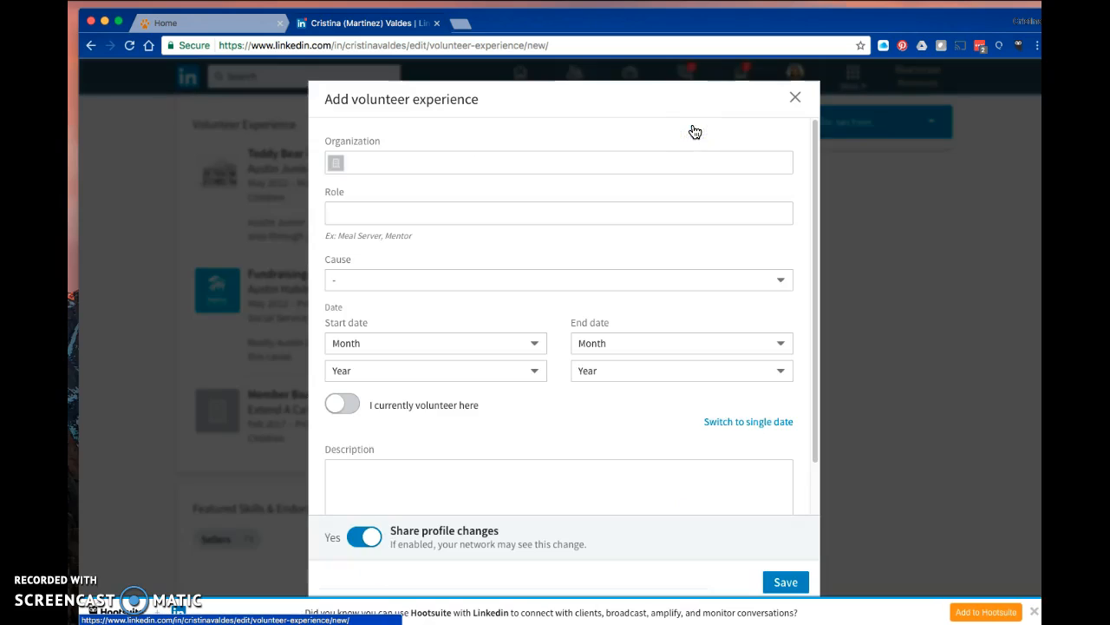
pyautogui.click(413, 159)
pyautogui.click(369, 163)
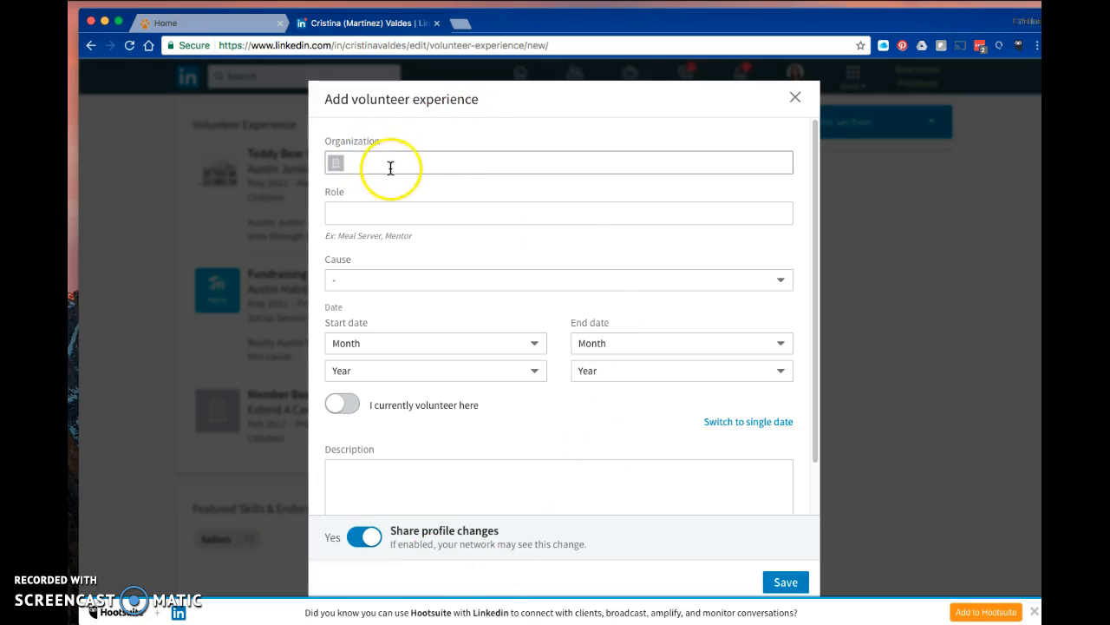
# Set the organization to Austin Junior Forum by searching and picking it from the suggestions.
pyautogui.click(363, 165)
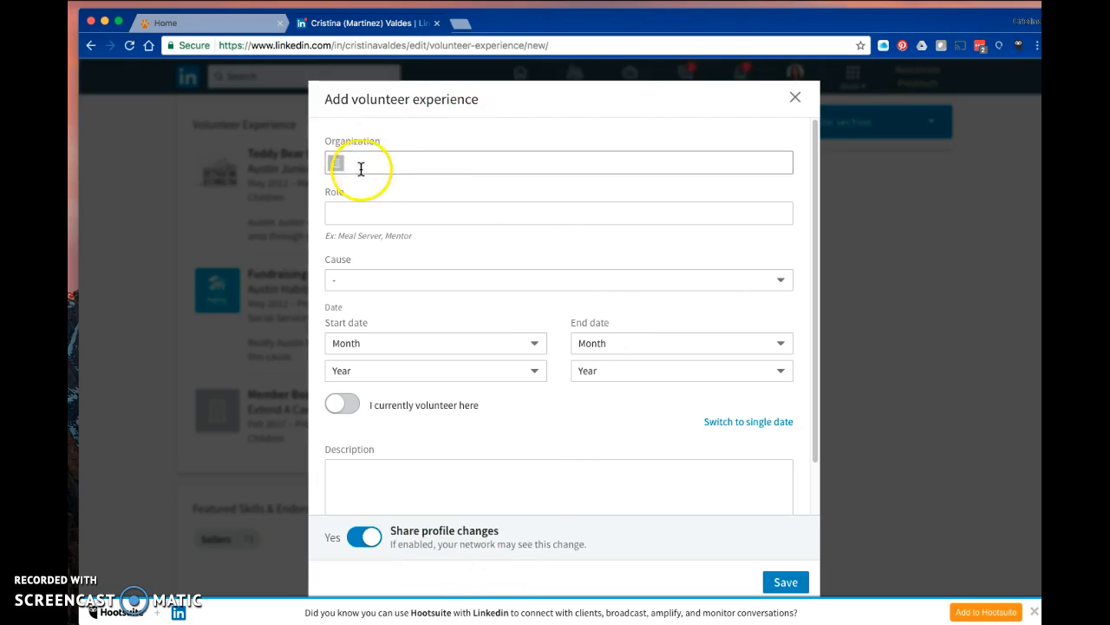
pyautogui.click(366, 162)
pyautogui.write('austin junior')
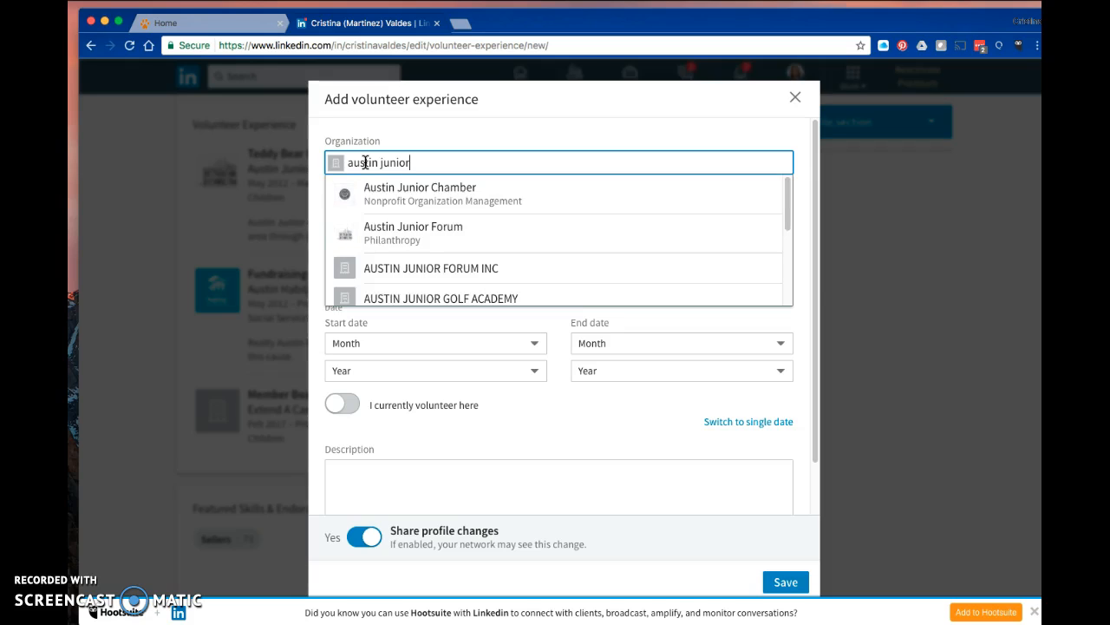
pyautogui.write(' forum')
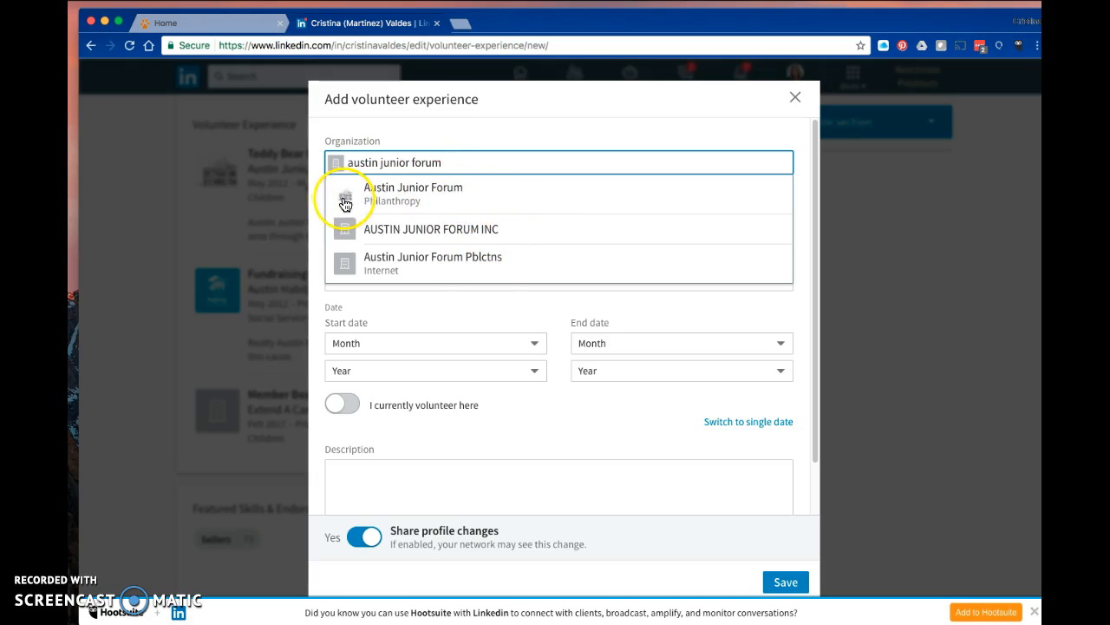
pyautogui.click(449, 201)
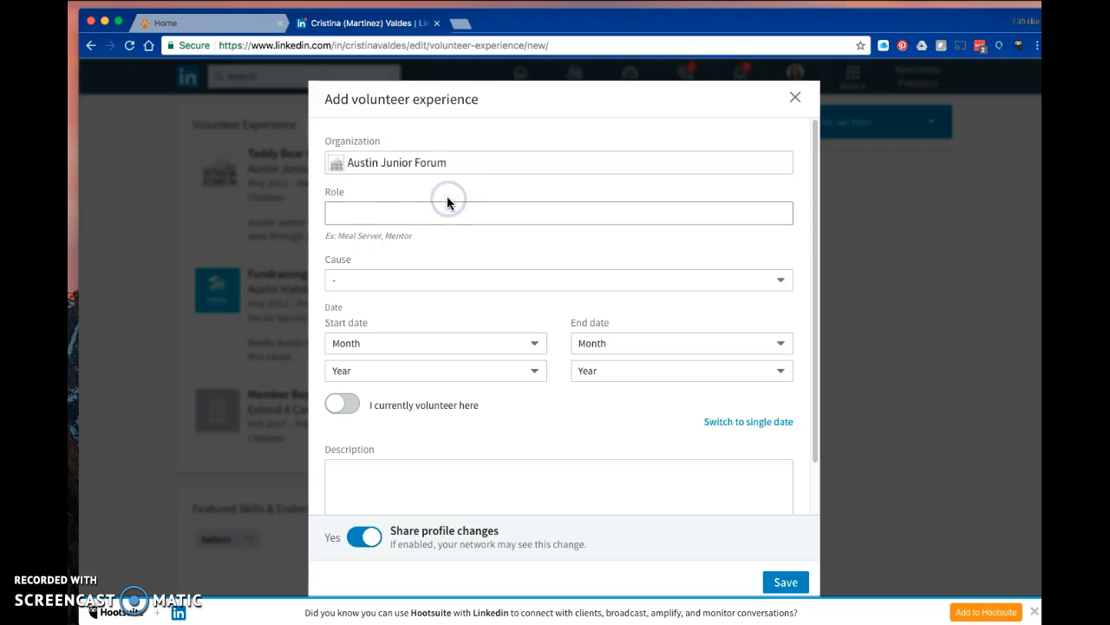
# Enter the role as Austin Junior Forum PR/Social Media VP.
pyautogui.click(378, 213)
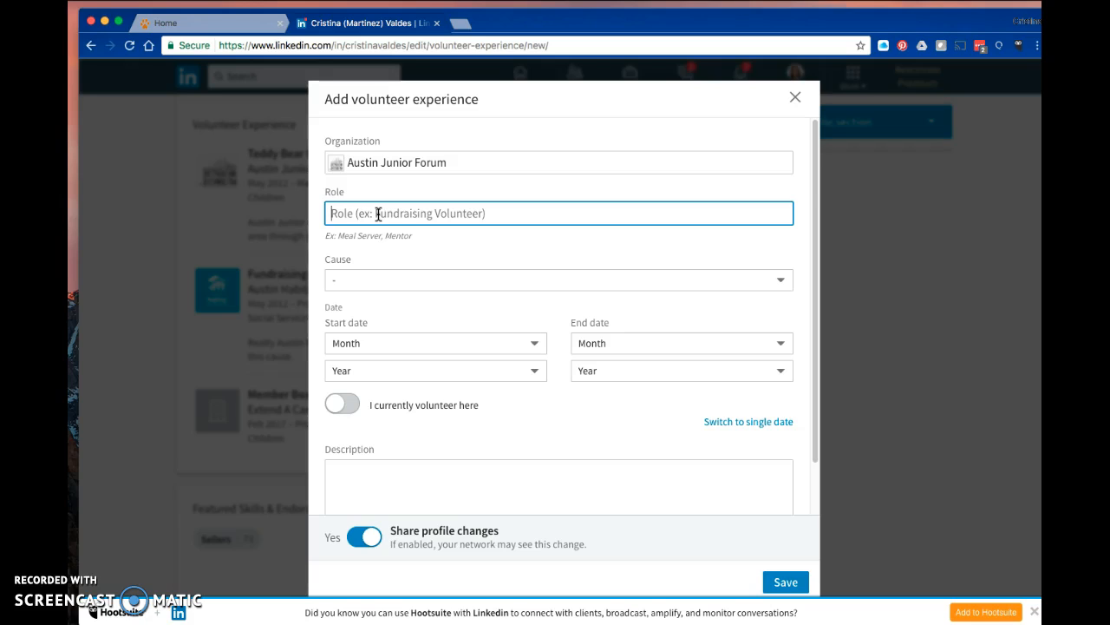
pyautogui.write('Austin')
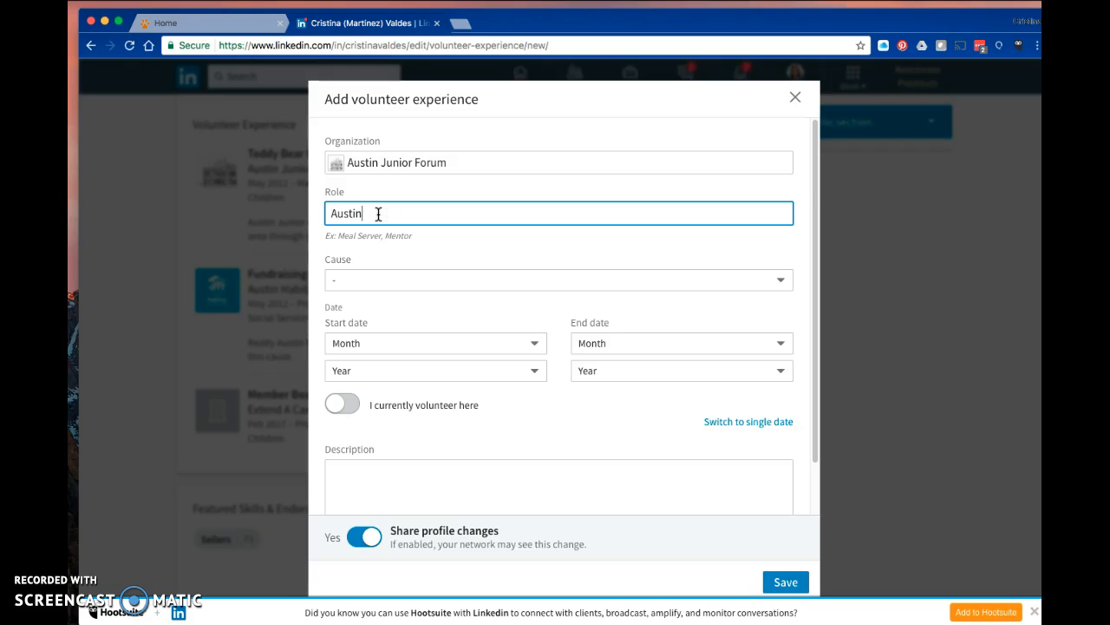
pyautogui.write(' Junior Forum PR/Social Med')
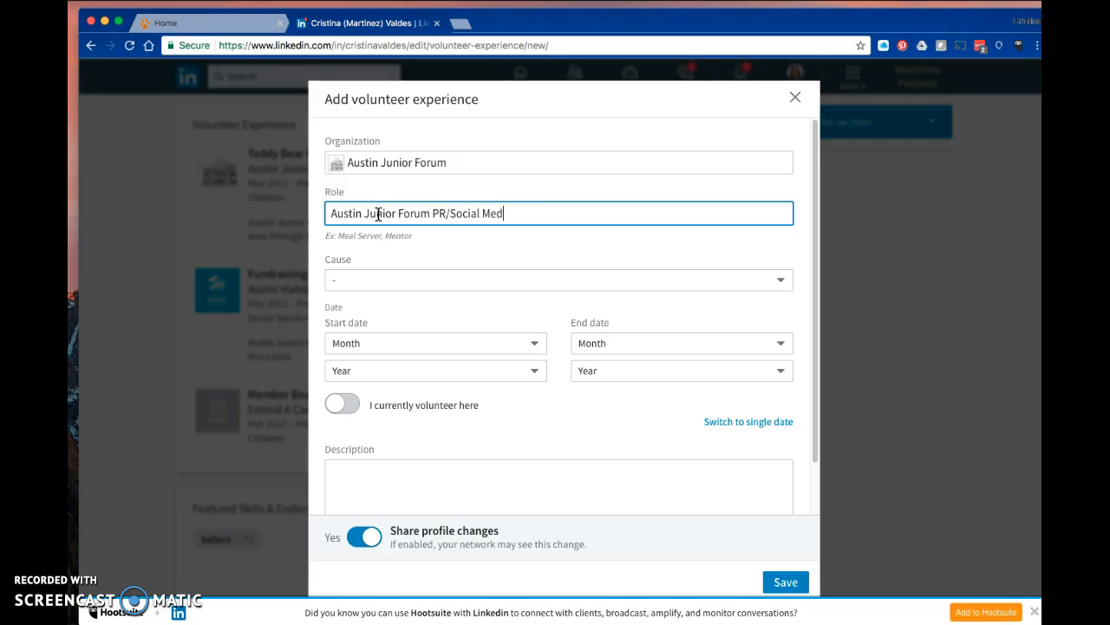
pyautogui.write('ia VP')
# Set the start date to May 2017 and mark the position as currently volunteering.
pyautogui.click(368, 283)
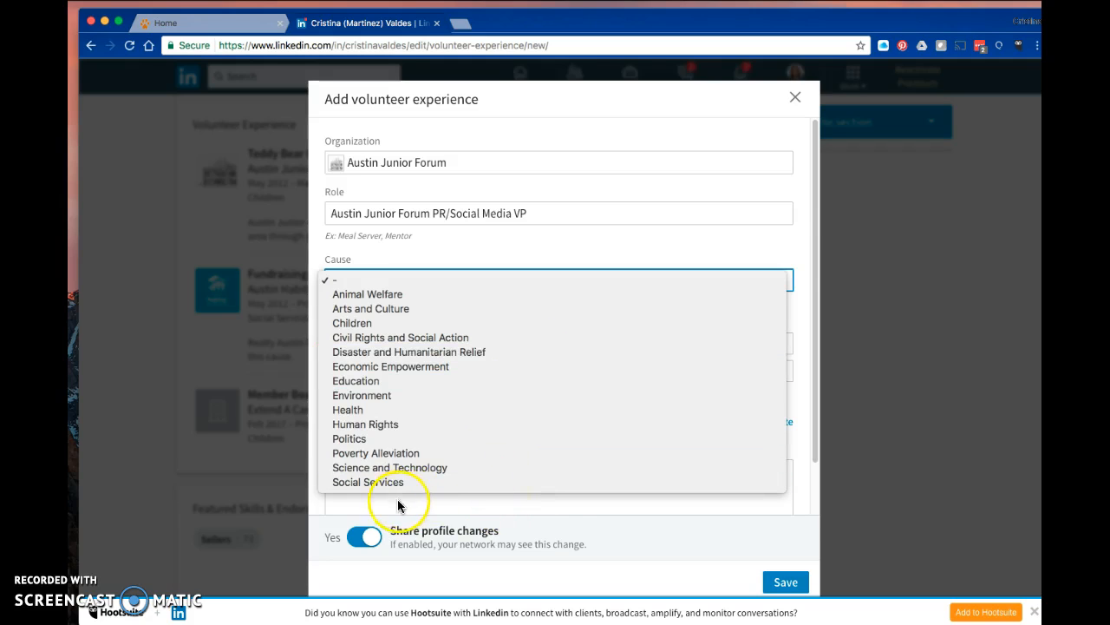
pyautogui.click(524, 247)
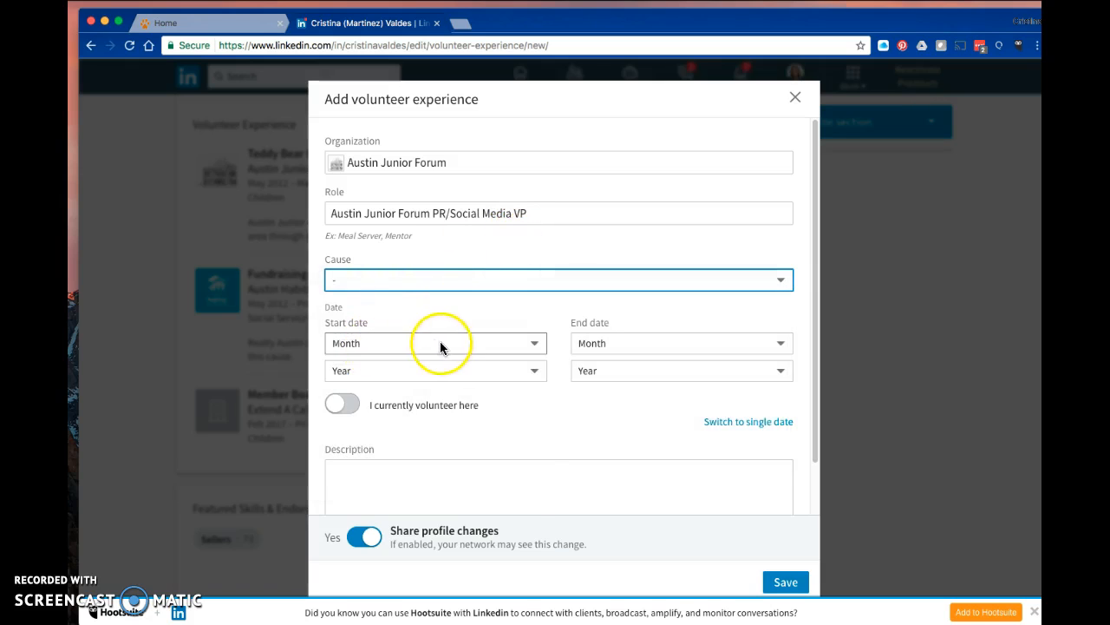
pyautogui.click(440, 343)
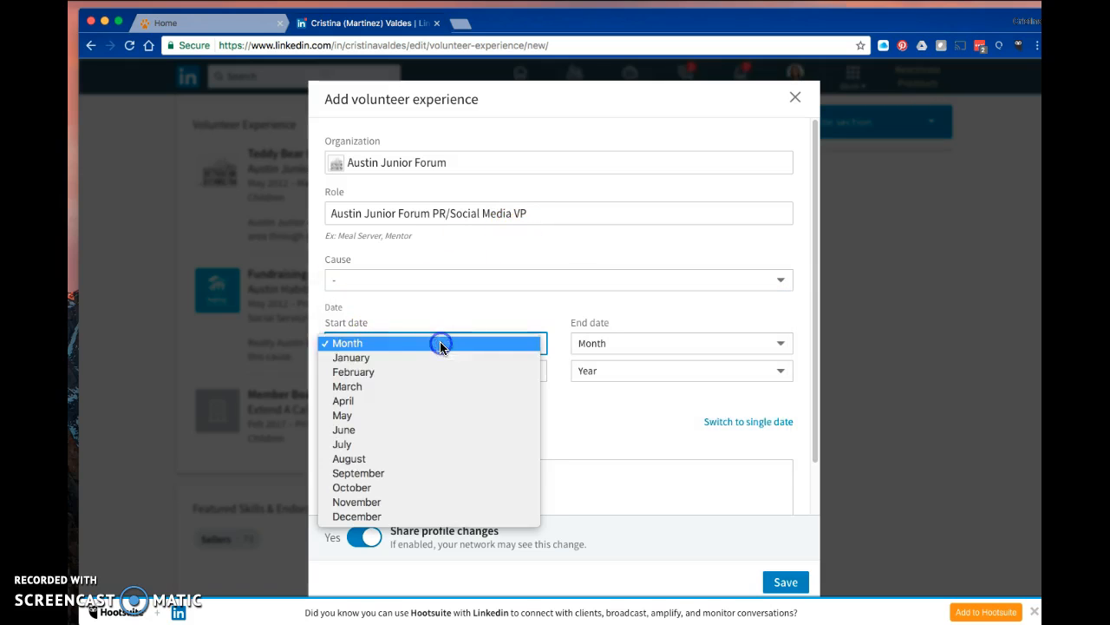
pyautogui.click(362, 420)
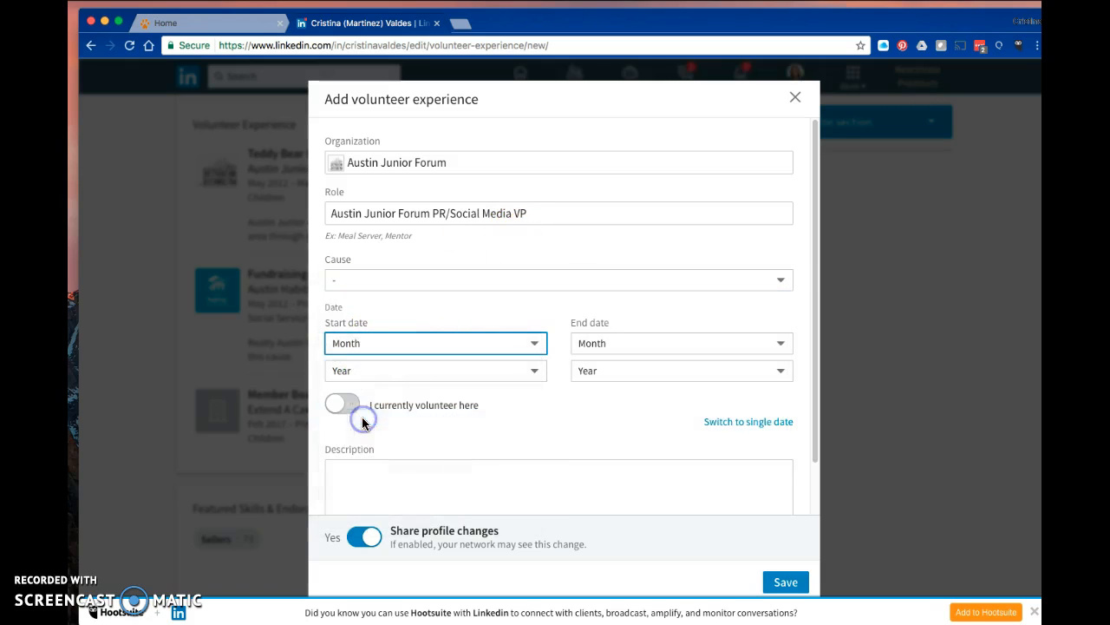
pyautogui.click(384, 373)
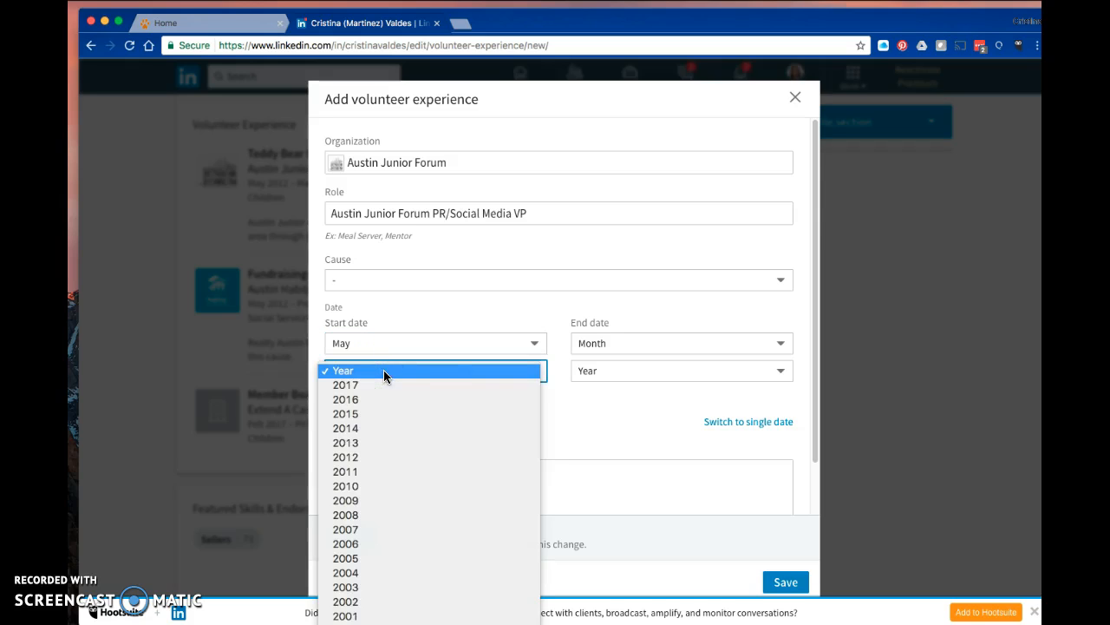
pyautogui.click(364, 401)
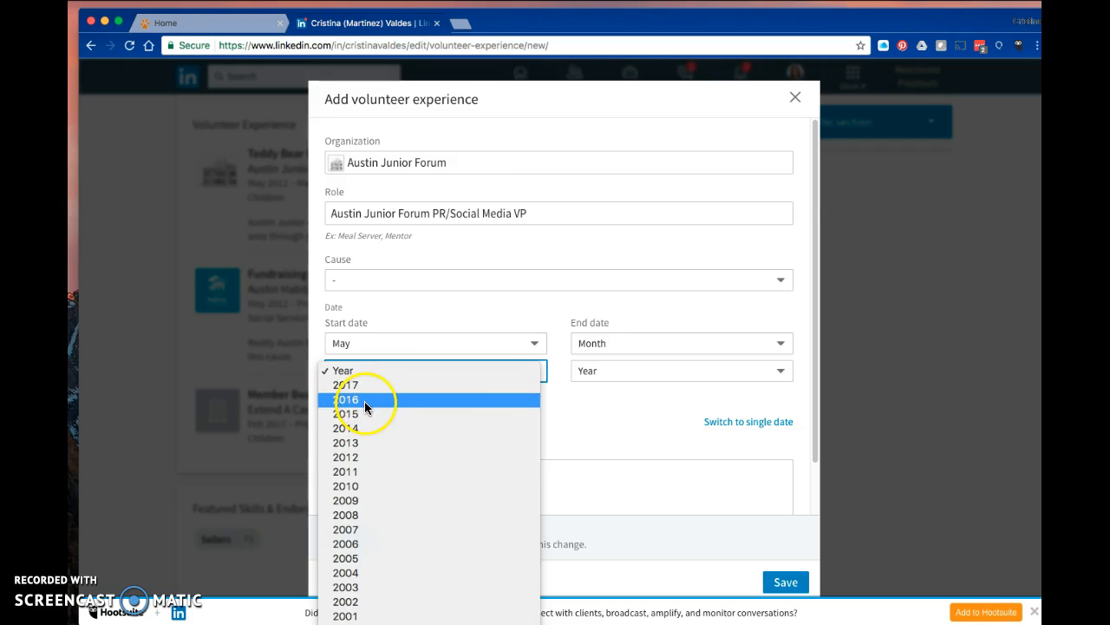
pyautogui.click(363, 401)
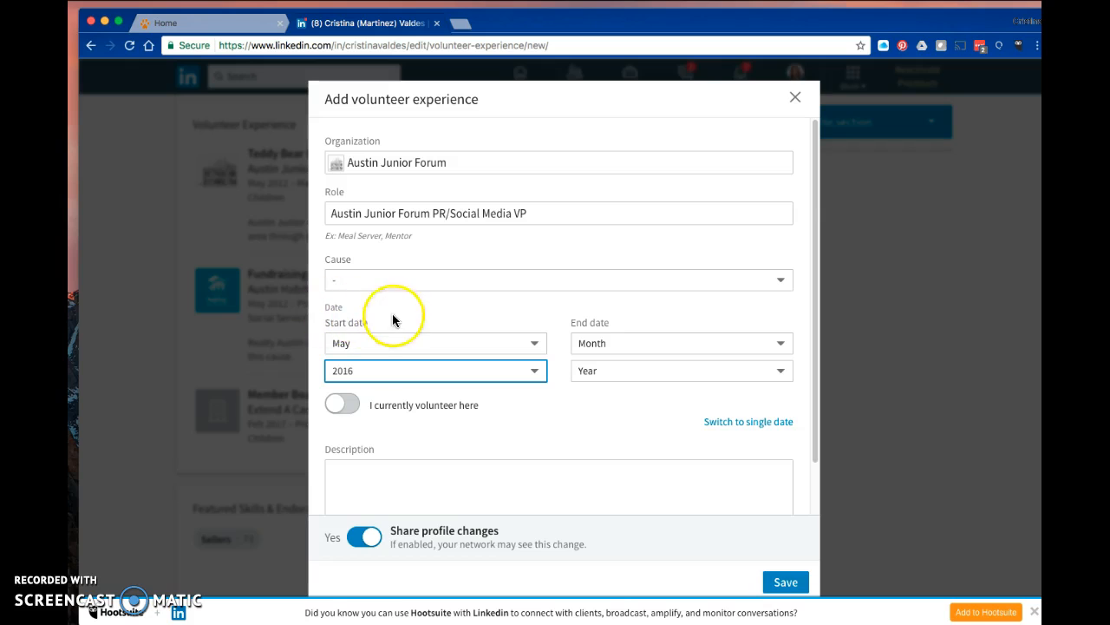
pyautogui.click(390, 373)
pyautogui.click(367, 354)
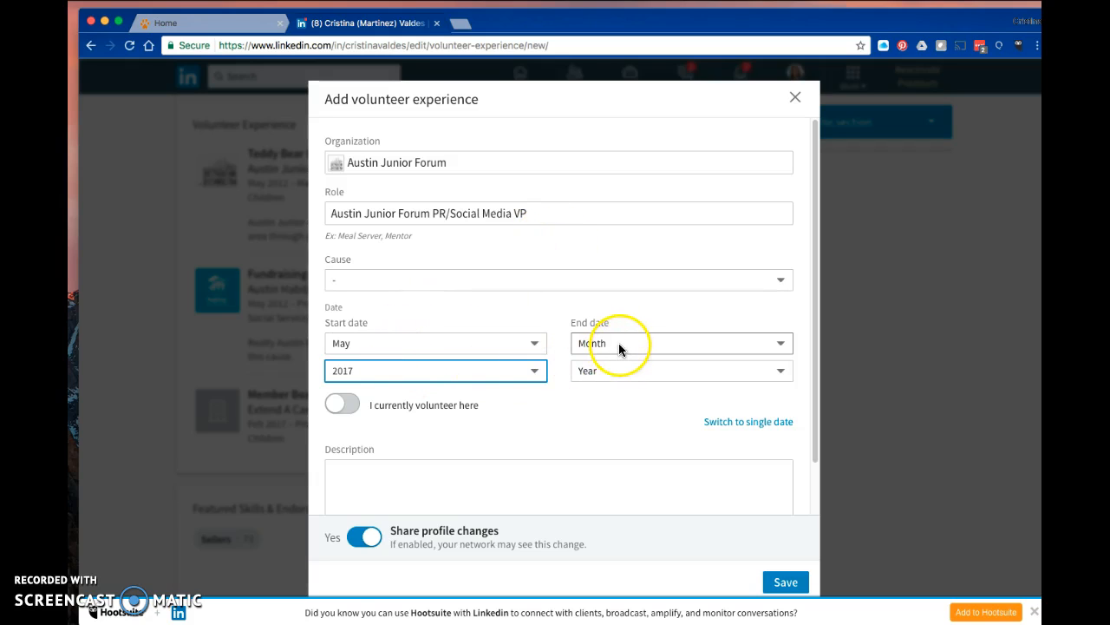
pyautogui.click(355, 406)
pyautogui.click(349, 404)
# Write the description "Manage social media sites and work towards increasing engagement with the membership and community.".
pyautogui.click(351, 486)
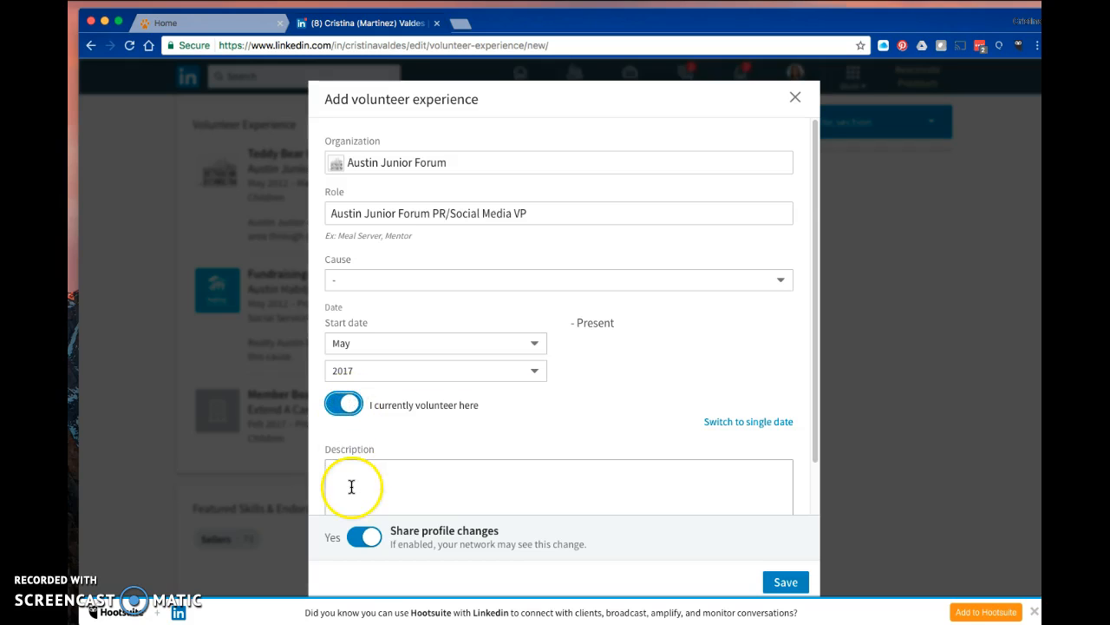
pyautogui.scroll(-2, 352, 484)
pyautogui.click(344, 416)
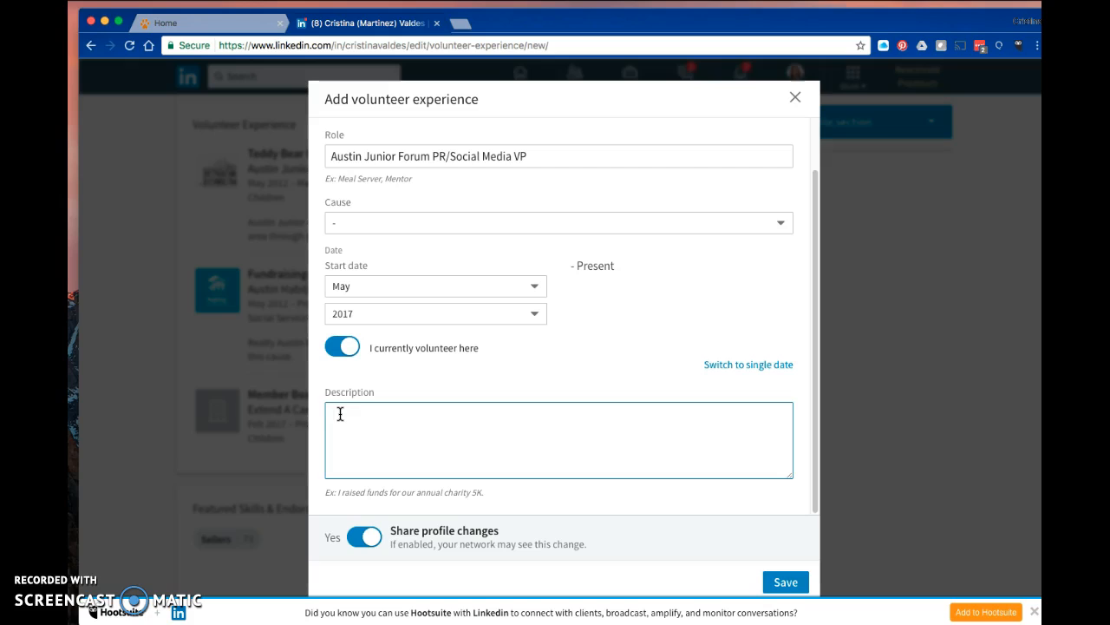
pyautogui.write('Manage social media sites and')
pyautogui.write('work ')
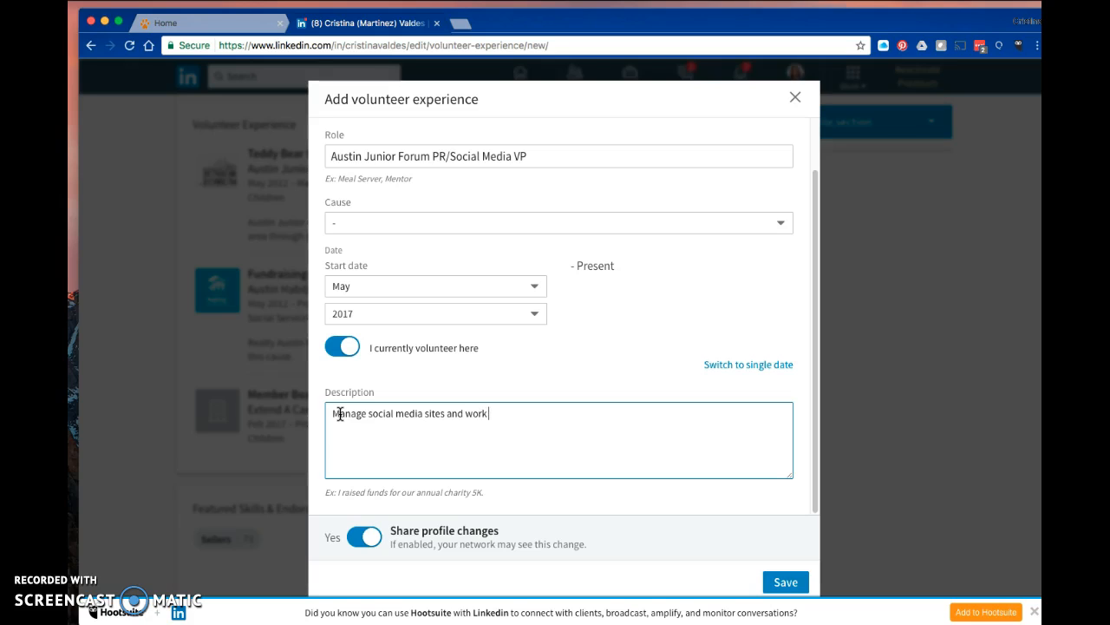
pyautogui.write('towards increasing engagement')
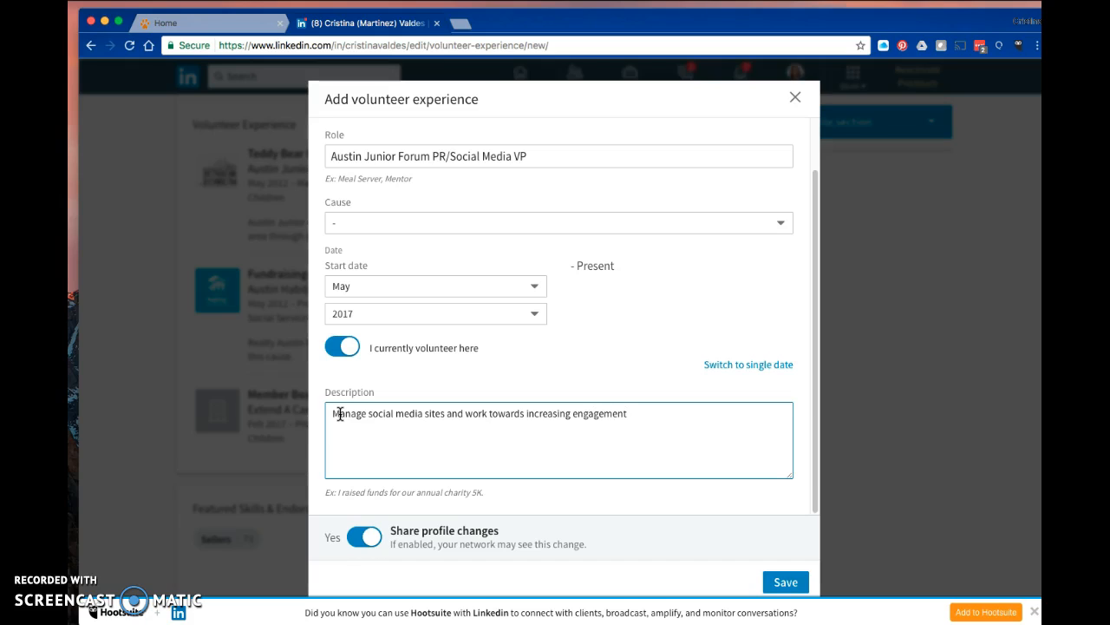
pyautogui.write('with the membership and ')
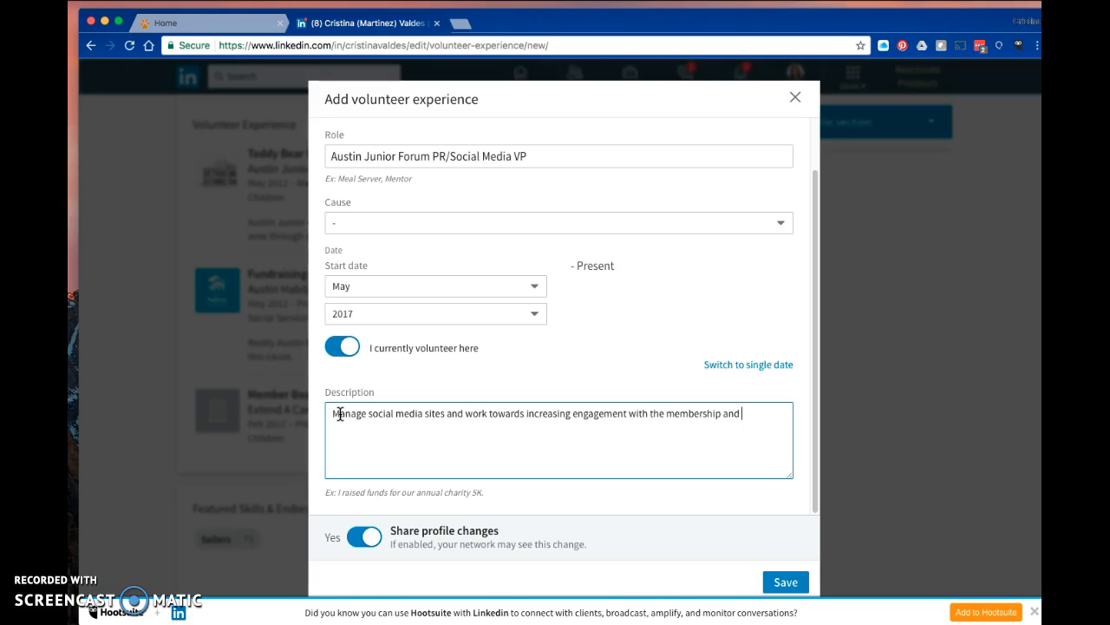
pyautogui.write('community.')
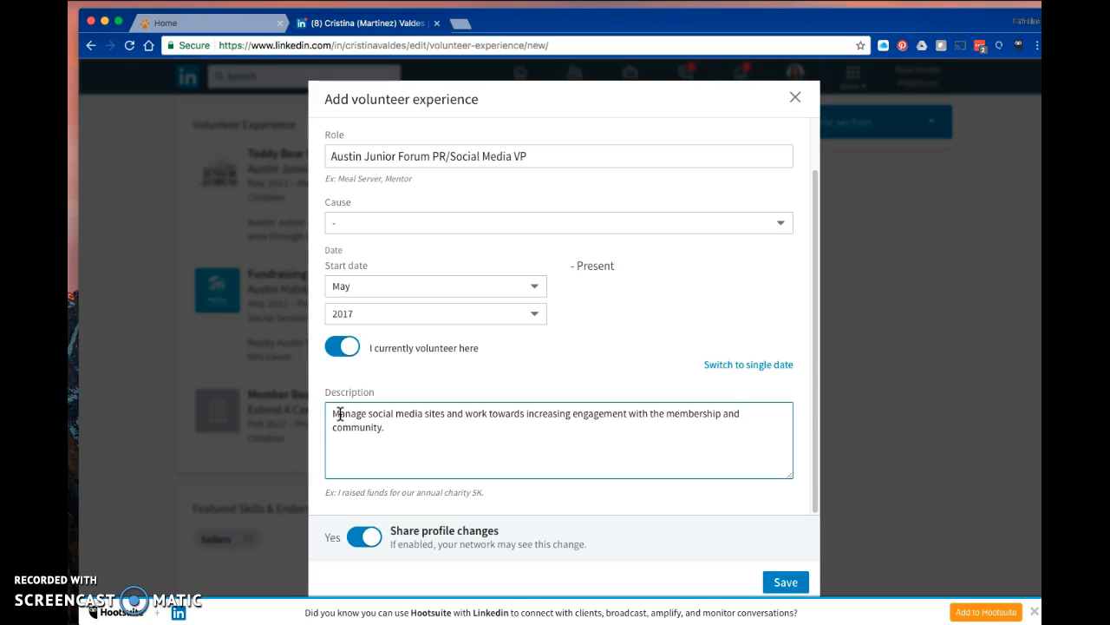
# Insert "Austin Junior Forum's" before "social media" in the description and save the volunteer entry.
pyautogui.click(449, 413)
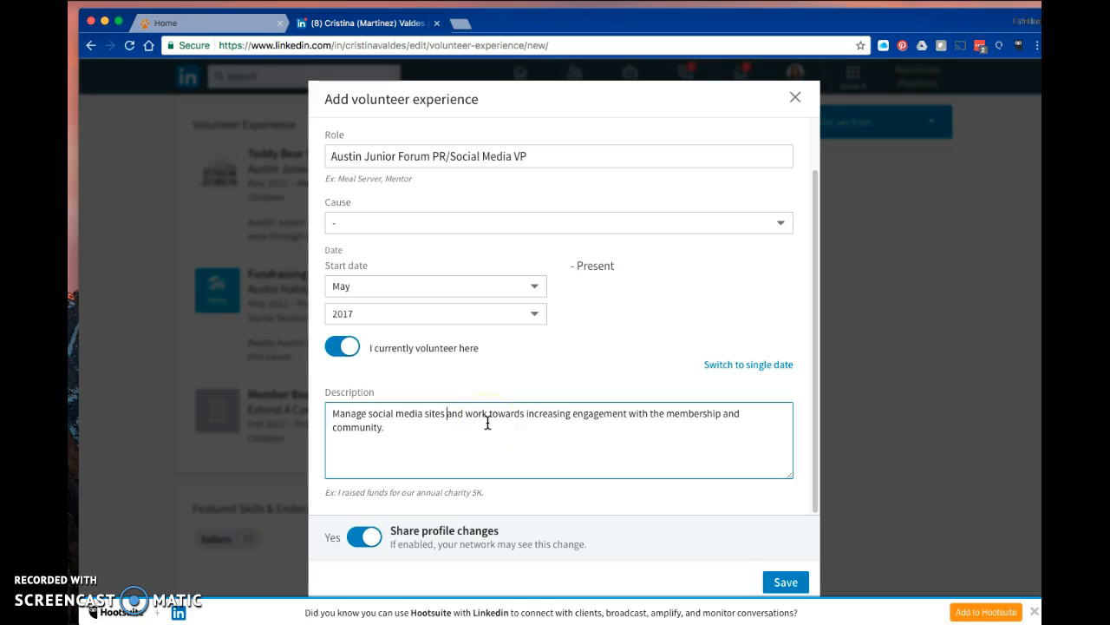
pyautogui.click(369, 413)
pyautogui.write("Austin Junior Forum 's")
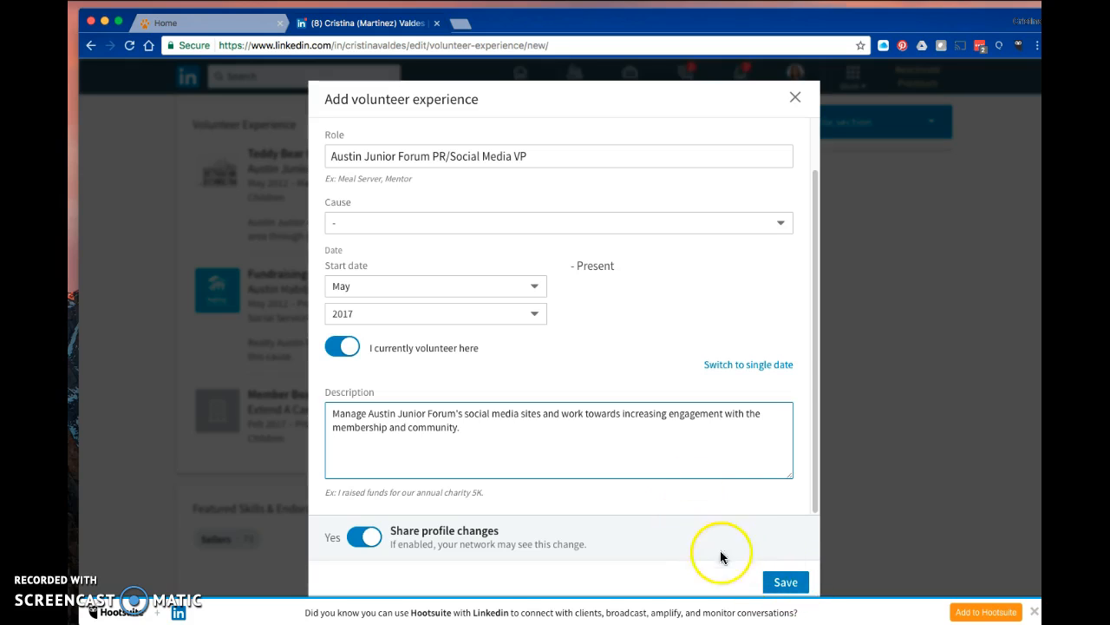
pyautogui.click(786, 584)
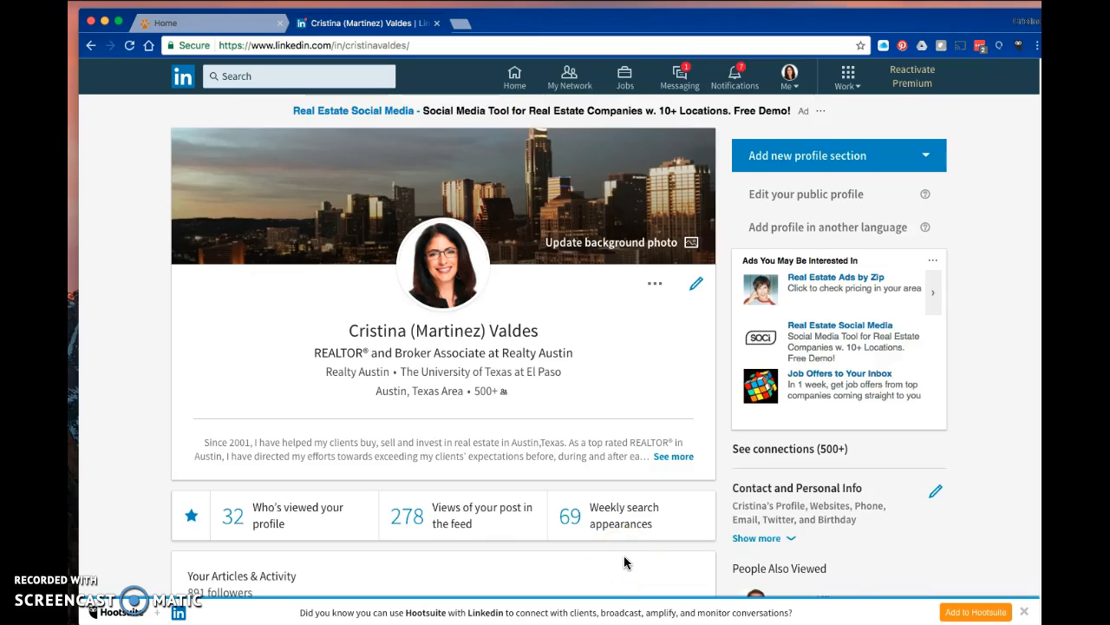
# Expand the full volunteer experience list on the profile to review the new entry.
pyautogui.scroll(-10, 623, 562)
pyautogui.scroll(-10, 624, 562)
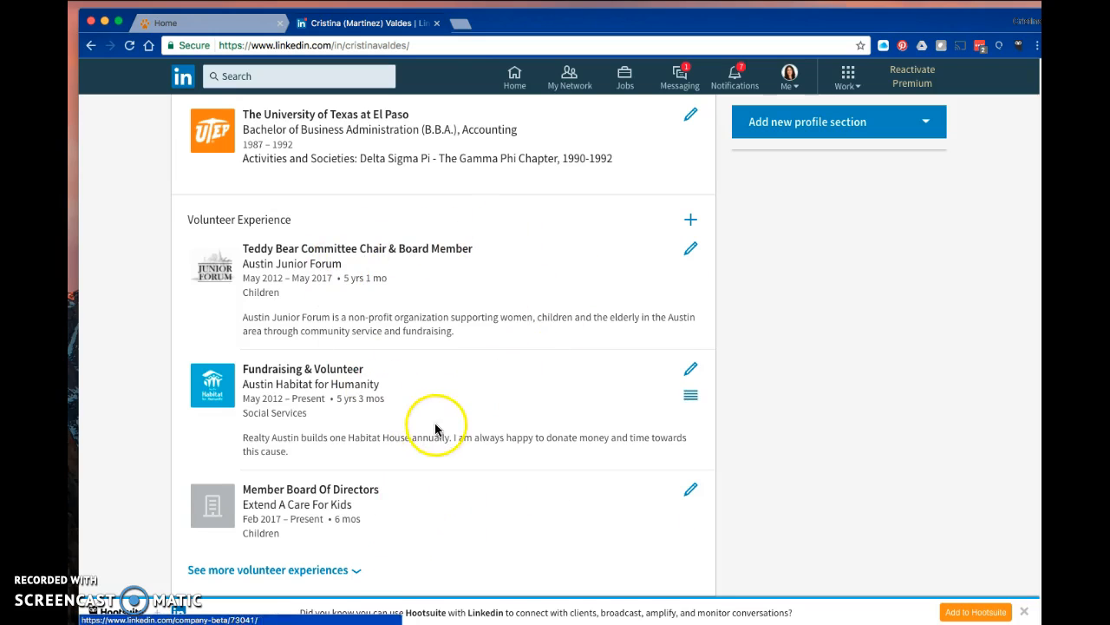
pyautogui.scroll(-2, 437, 431)
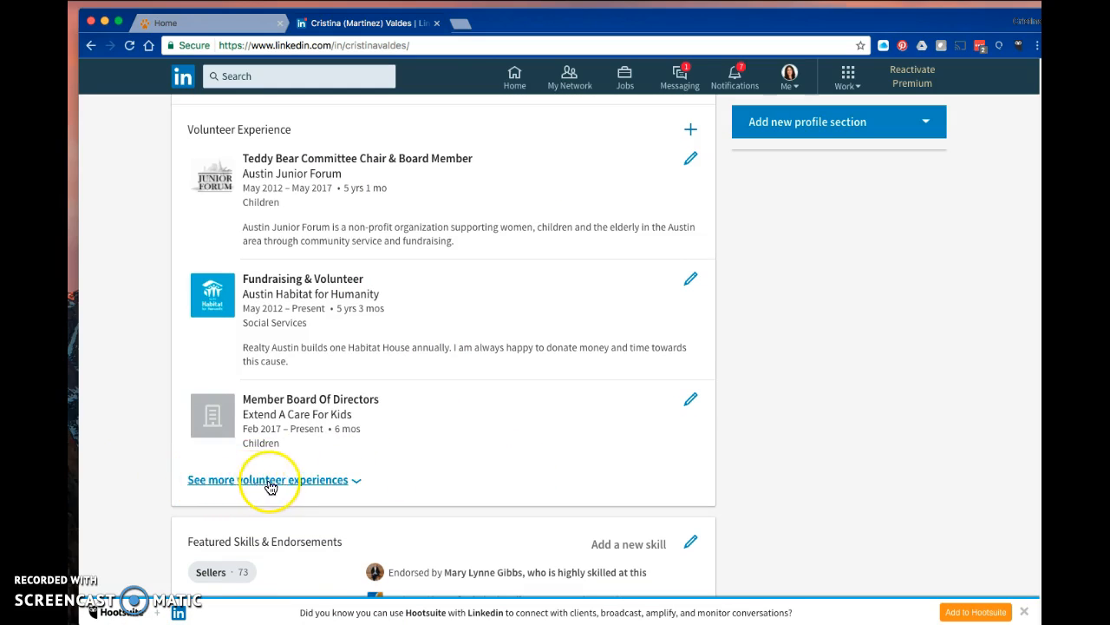
pyautogui.click(321, 479)
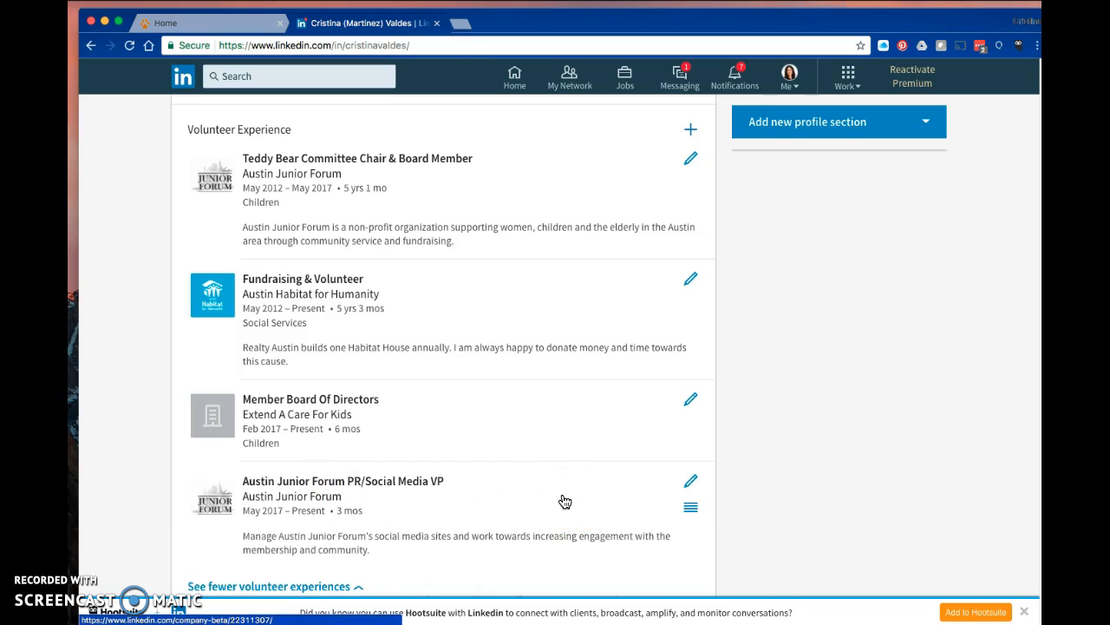
pyautogui.scroll(-1, 565, 507)
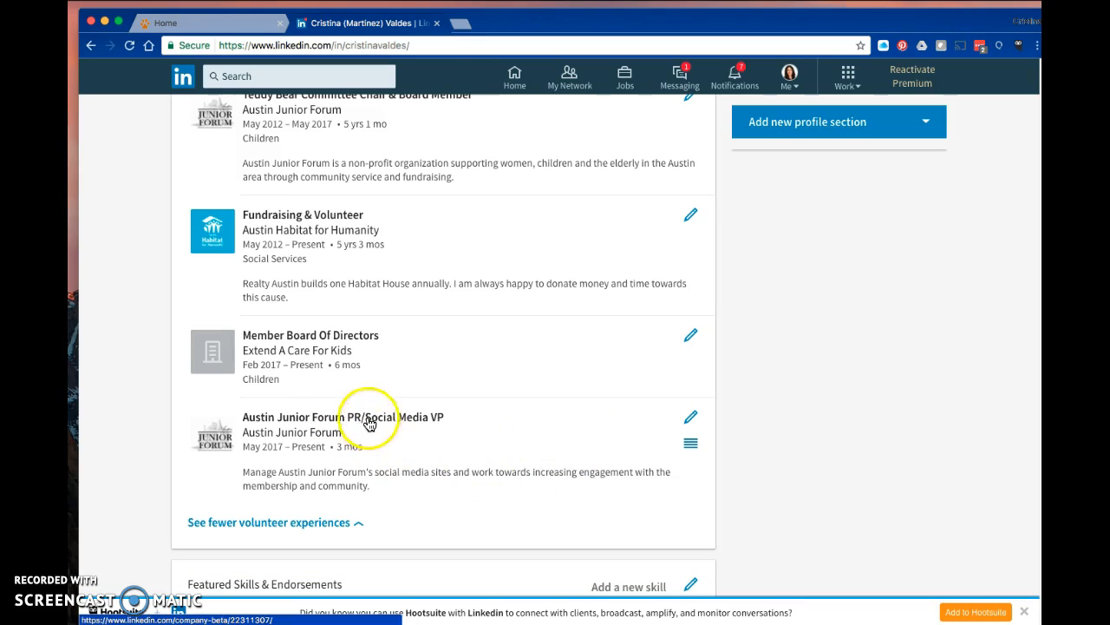